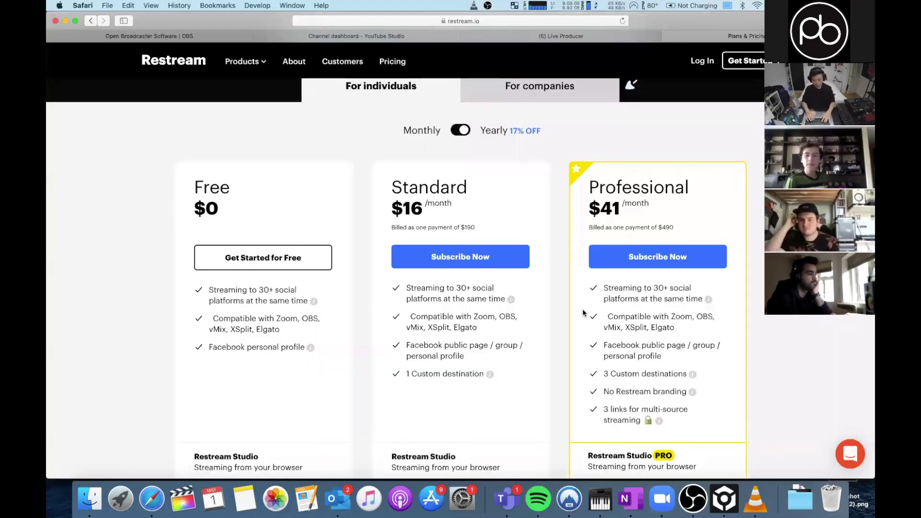
- Search Google for 'ishowu audio capture obs'
key("cmd+l")
type("google.com")
key("Return")
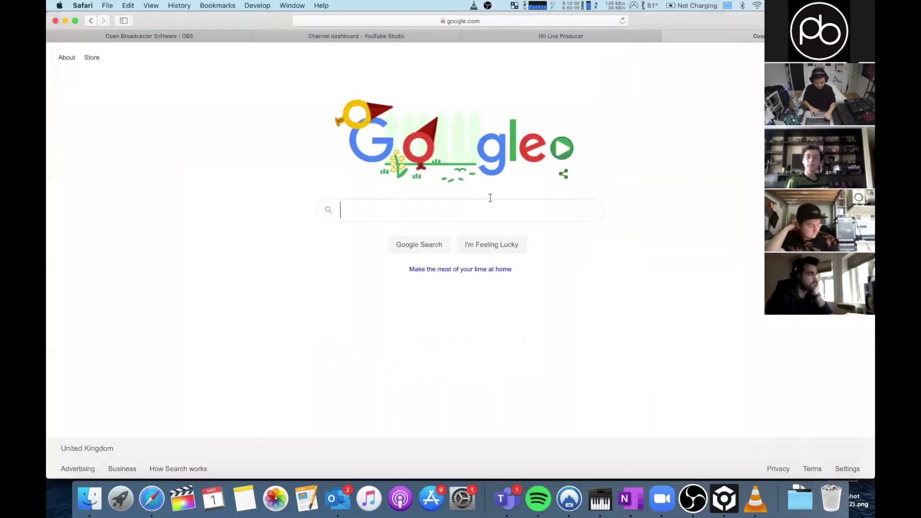
type("ishowu audio capture")
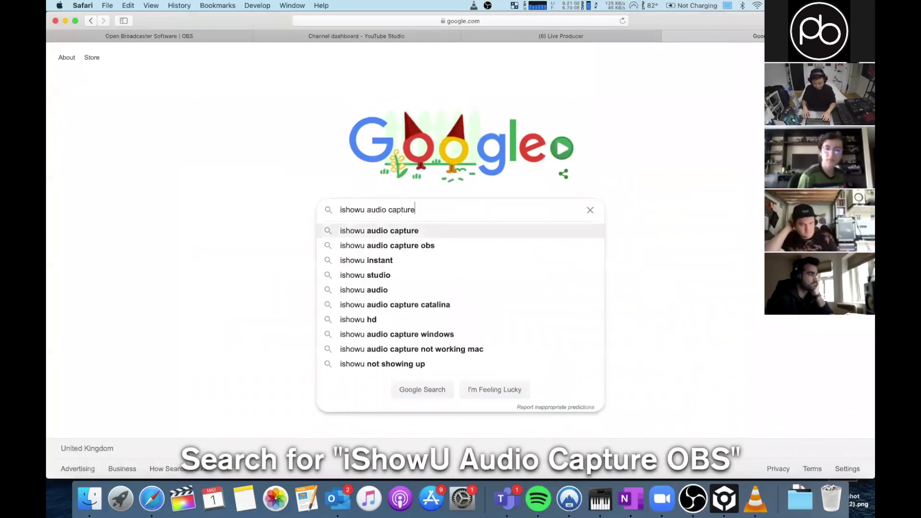
key("Down")
key("Return")
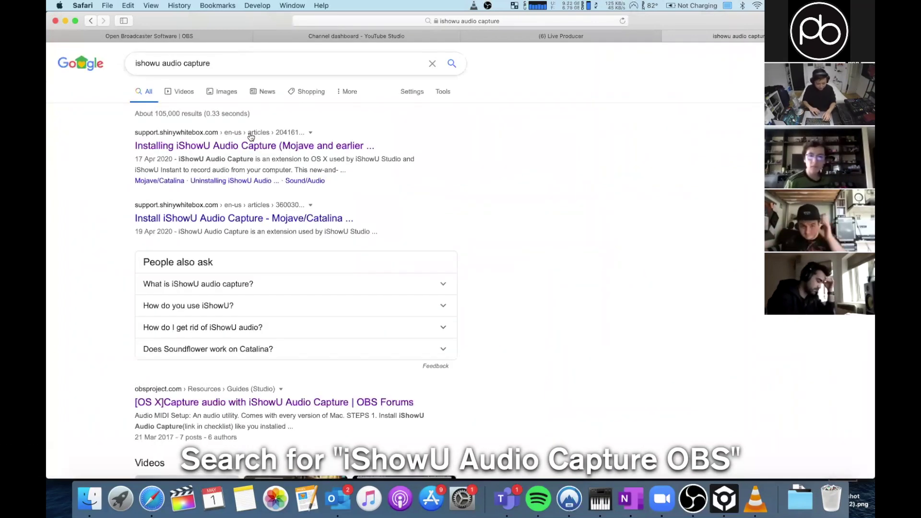
left_click(266, 68)
type("obs")
key("Return")
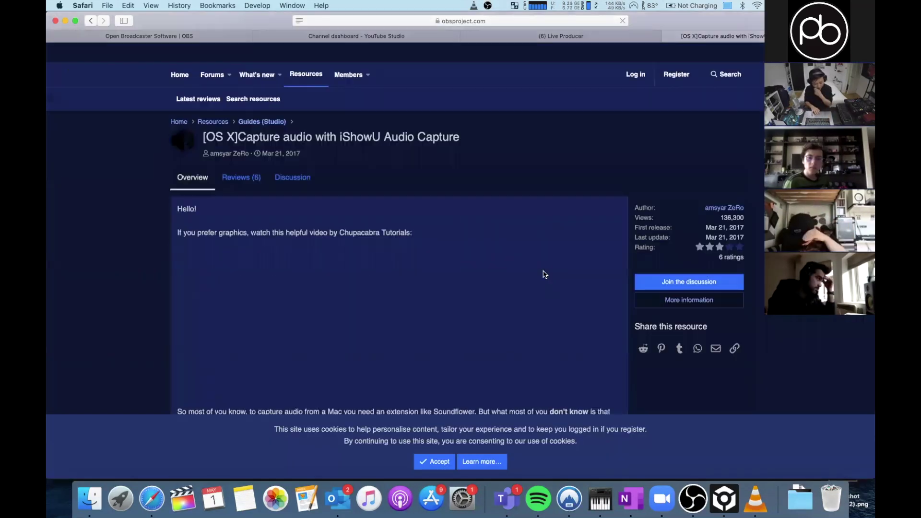
- Read through the OBS forum guide after closing the Shinywhitebox install page
scroll(255, 194, "down", 3)
scroll(255, 194, "up", 5)
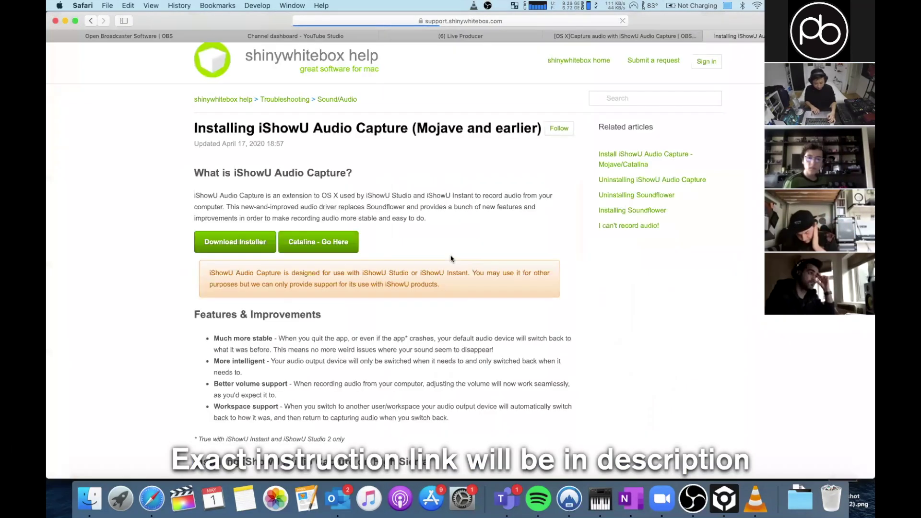
scroll(217, 192, "down", 3)
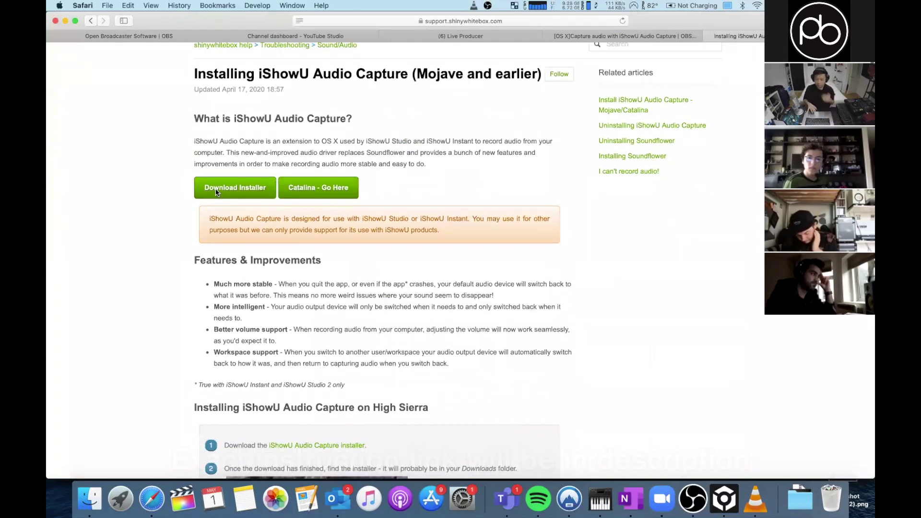
key("super+w")
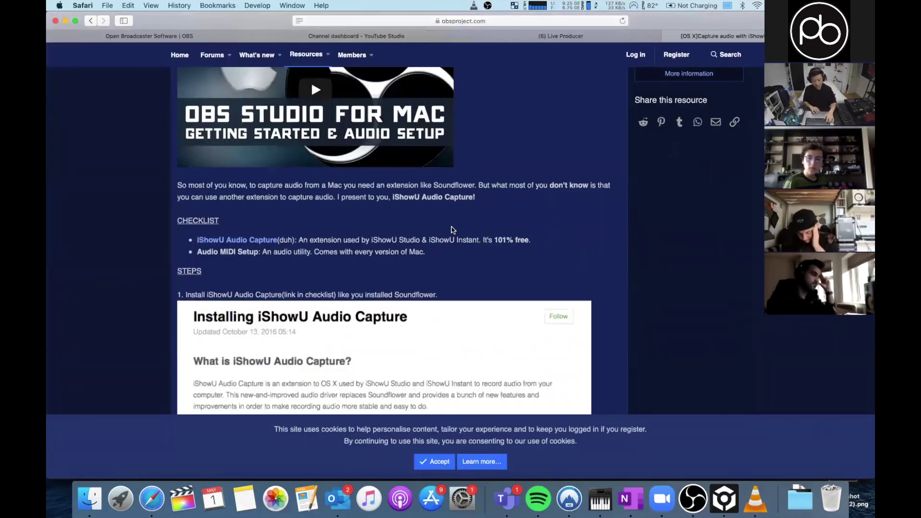
scroll(452, 230, "down", 6)
scroll(451, 229, "down", 10)
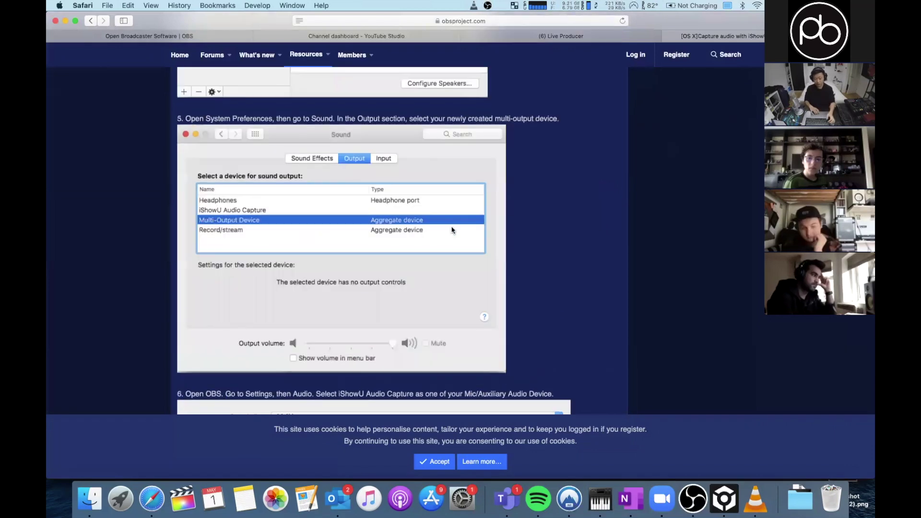
scroll(451, 229, "up", 5)
scroll(567, 427, "up", 15)
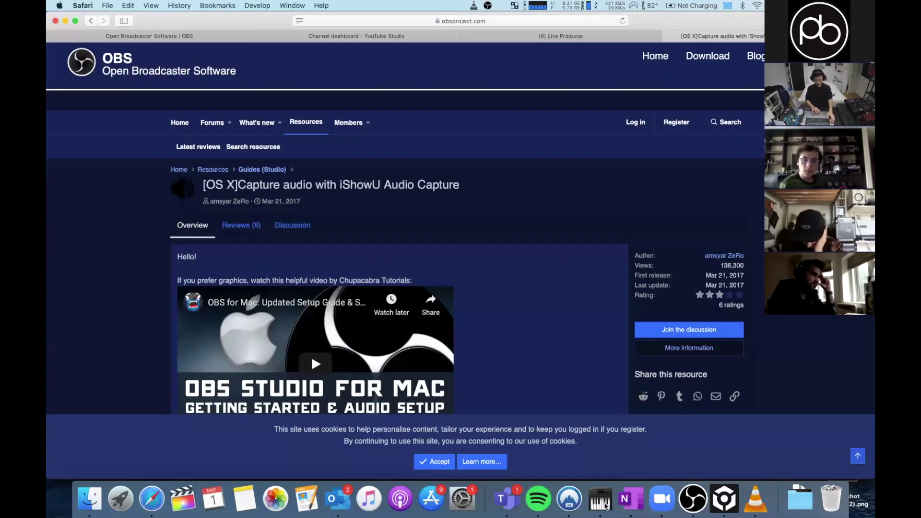
scroll(567, 427, "down", 3)
- Launch Audio MIDI Setup and view the iShowU Audio Capture device's 48,000 Hz settings
key("super+space")
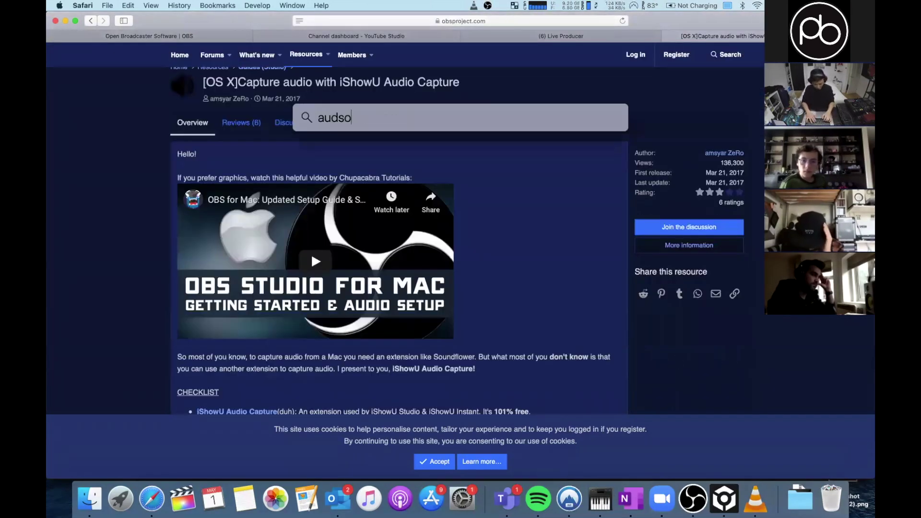
type("audio midi")
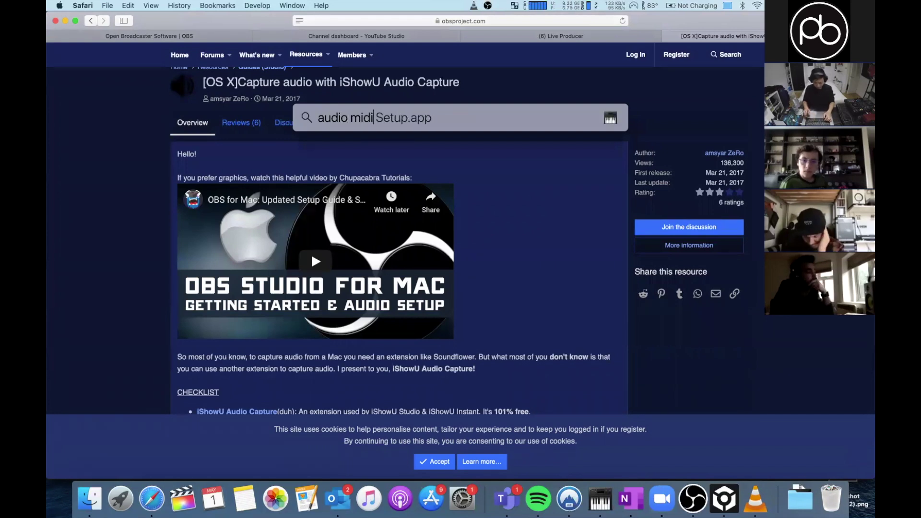
key("Return")
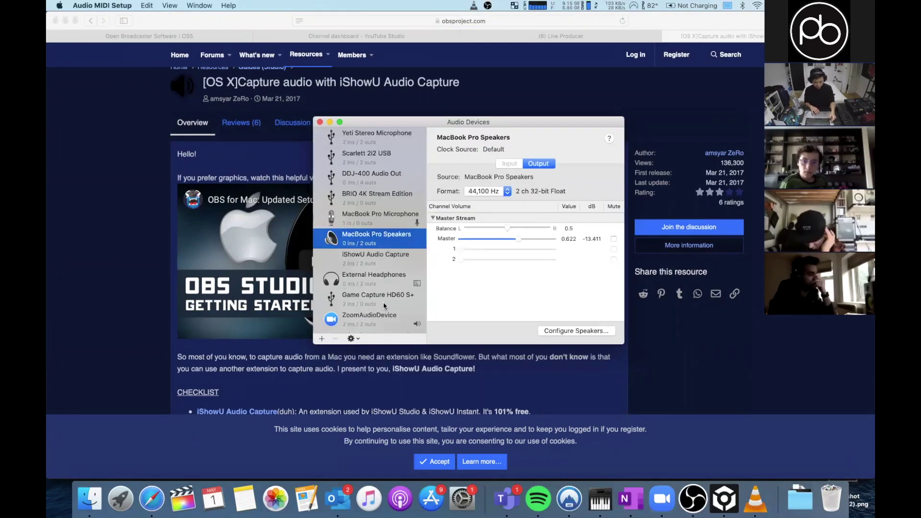
left_click(390, 262)
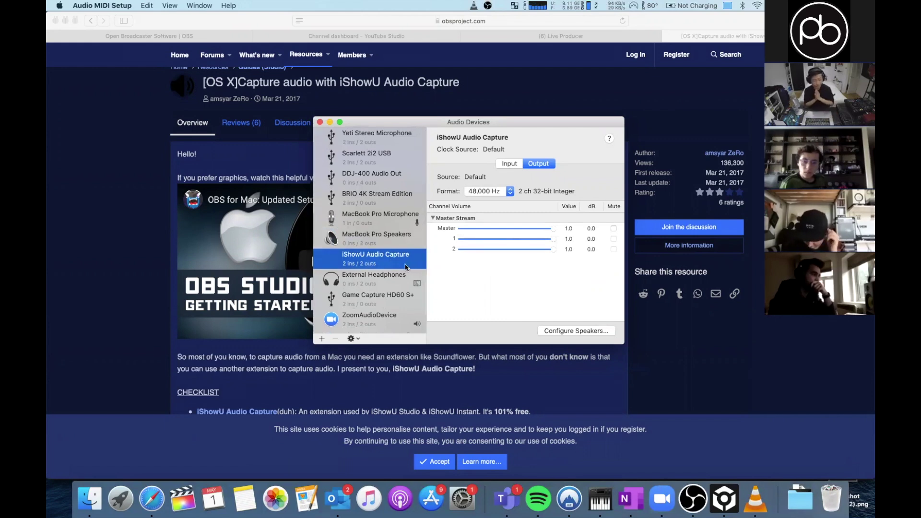
key("super+space")
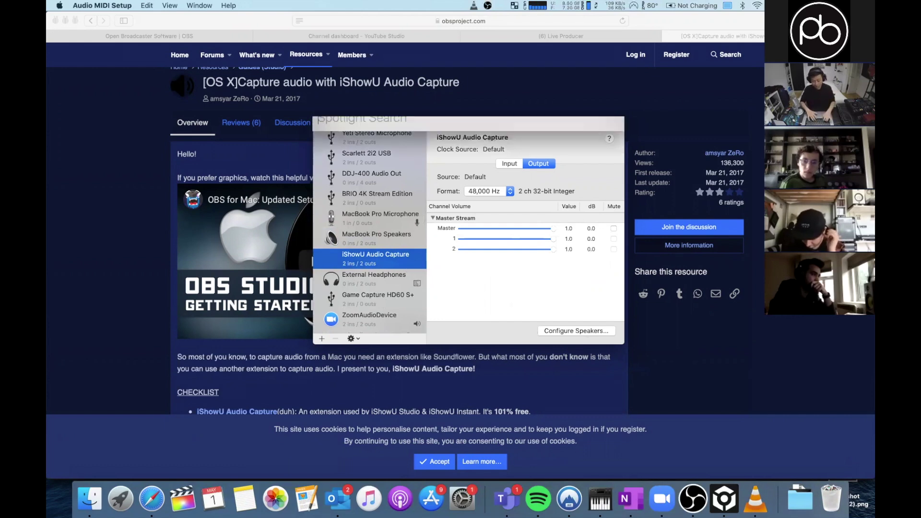
- Launch Ableton Live and choose Scarlett 2i2 USB as the audio output device in Preferences
type("ableton")
key("Return")
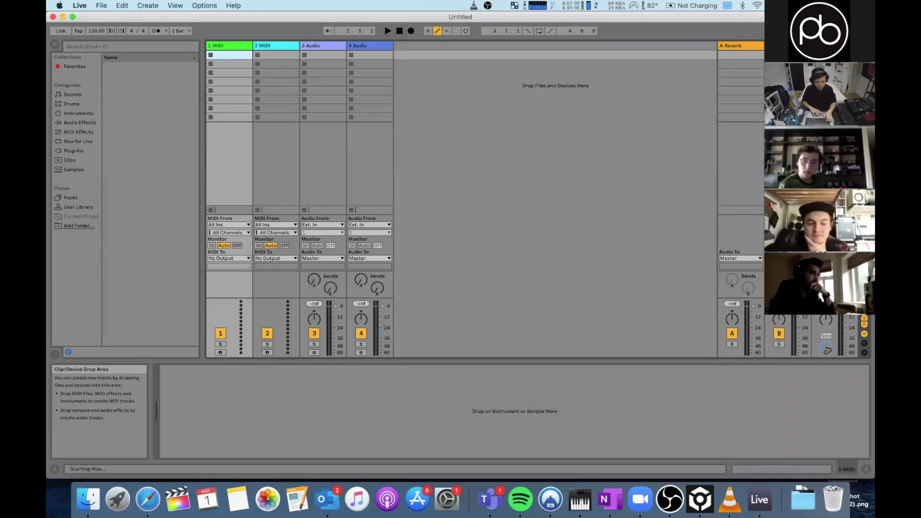
left_click(79, 5)
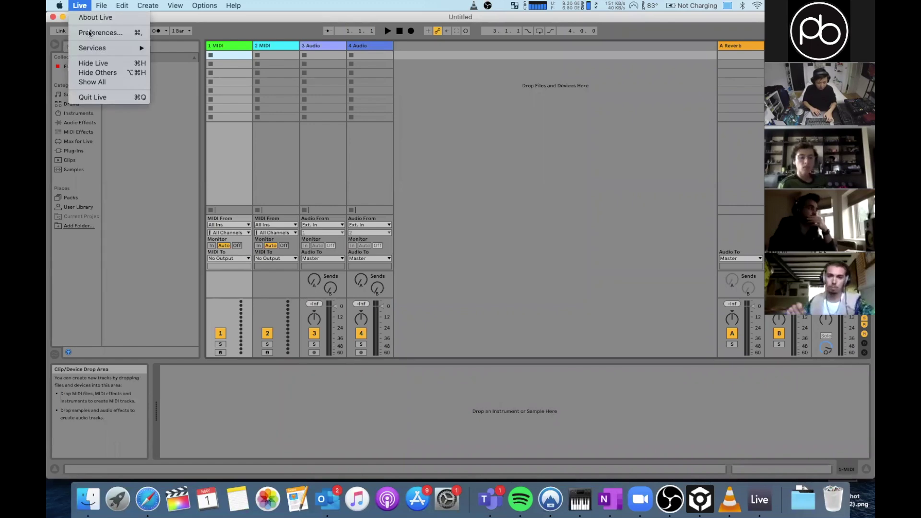
left_click(89, 34)
left_click(537, 151)
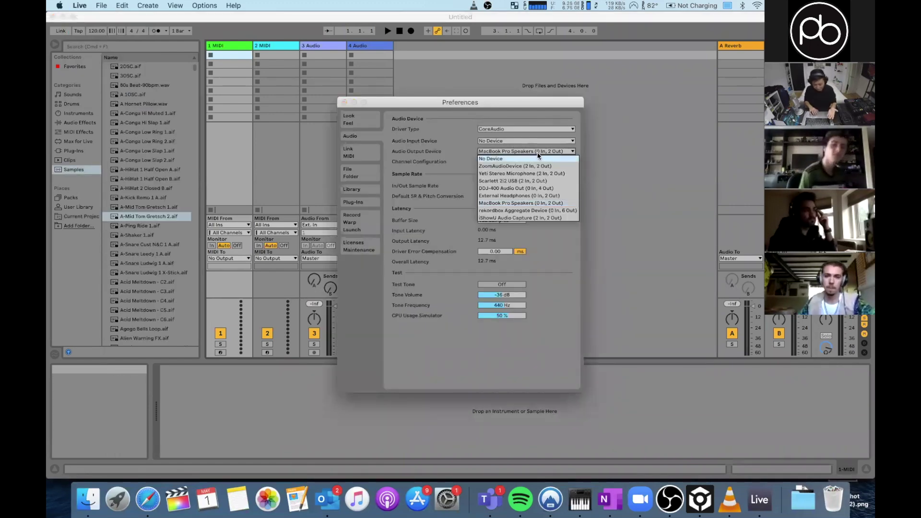
left_click(523, 181)
left_click(344, 102)
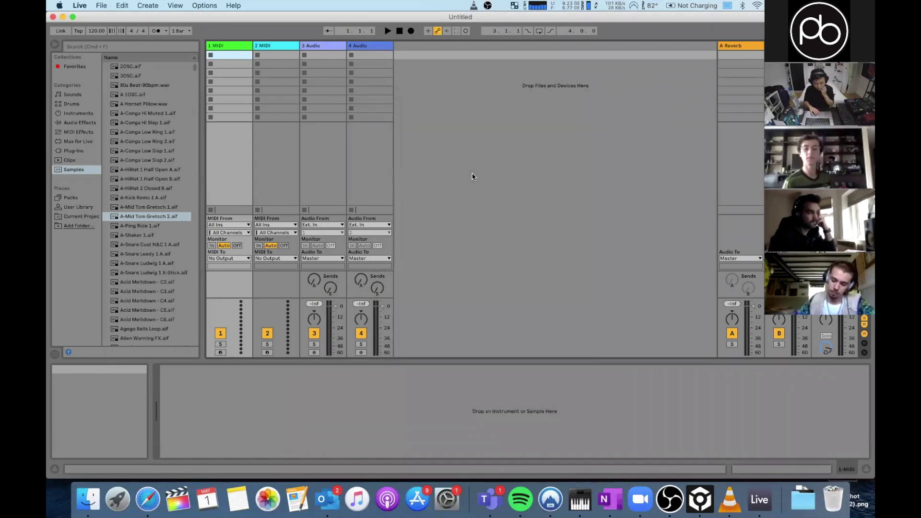
- Create a new Multi-Output Device in Audio MIDI Setup
key("super+Tab")
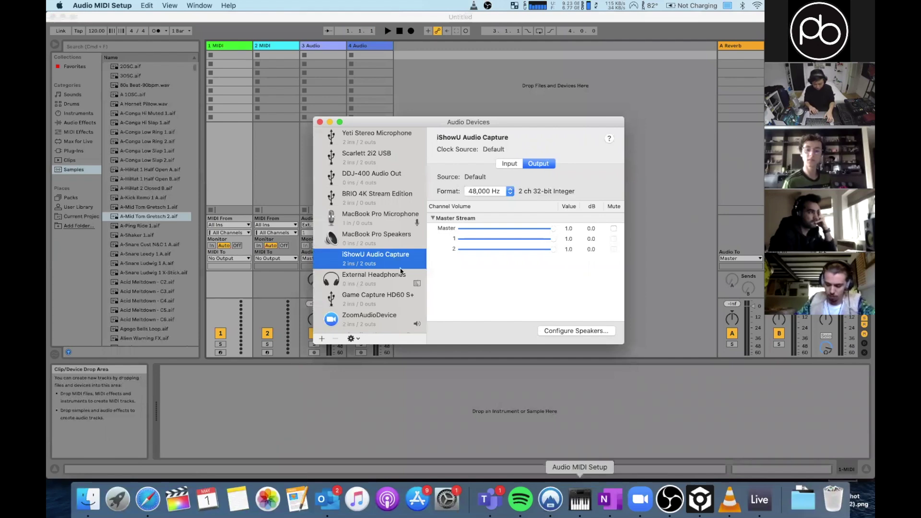
left_click(322, 338)
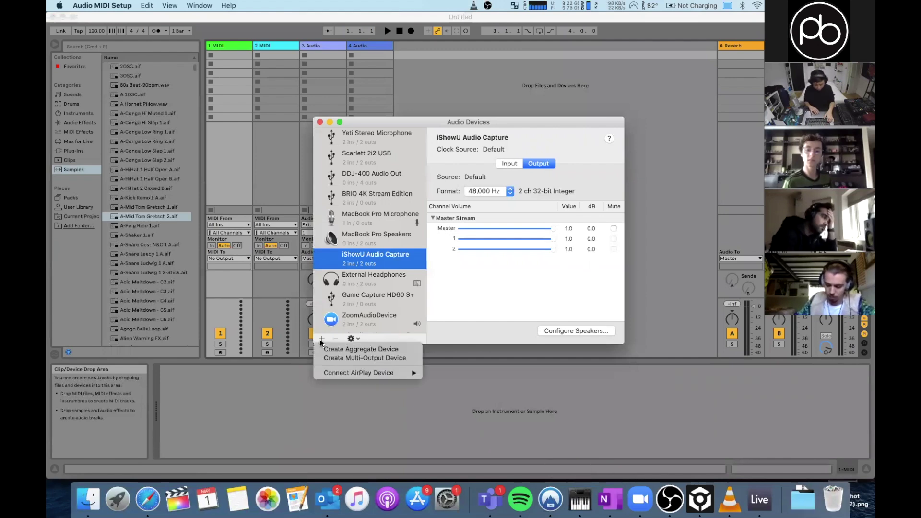
left_click(338, 360)
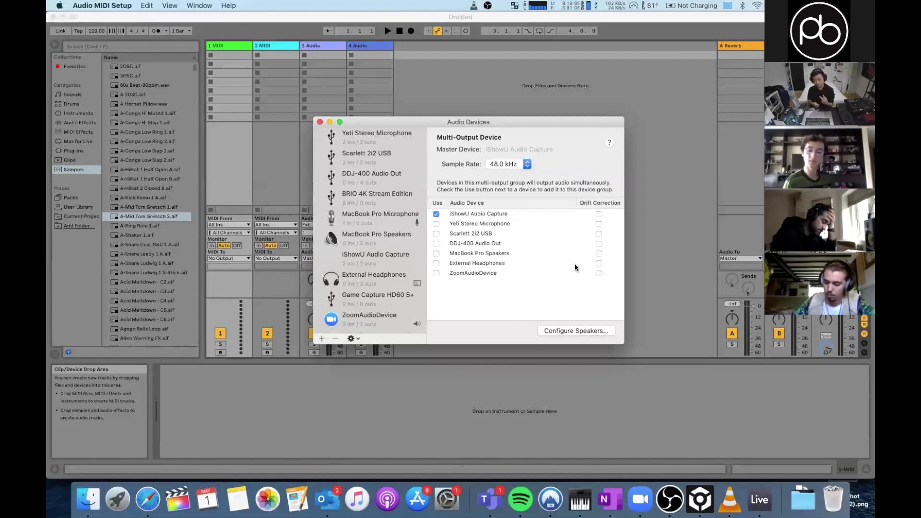
- Check the list of audio output devices in Live's Preferences
key("super+Tab")
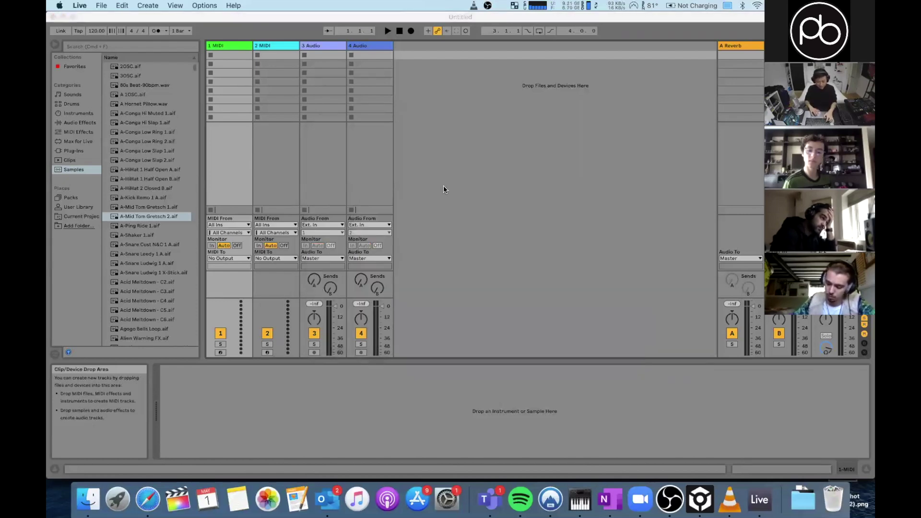
left_click(80, 5)
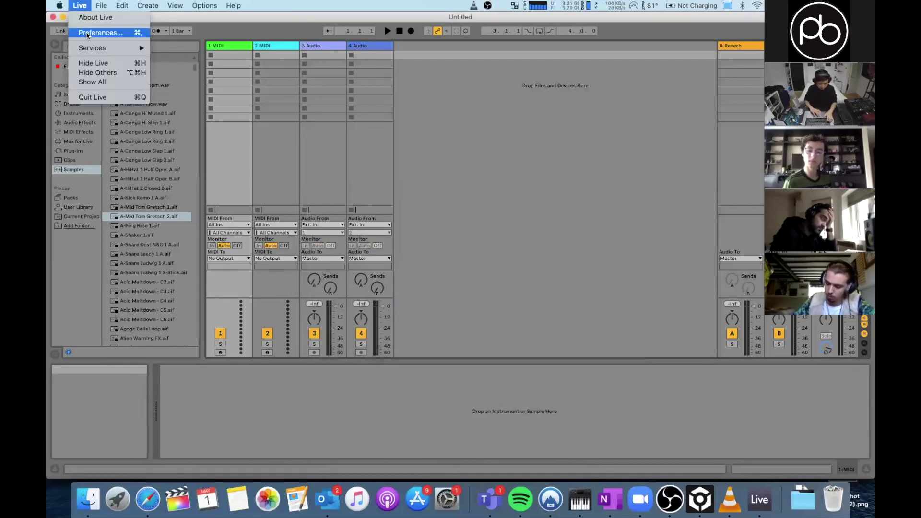
left_click(96, 31)
left_click(540, 151)
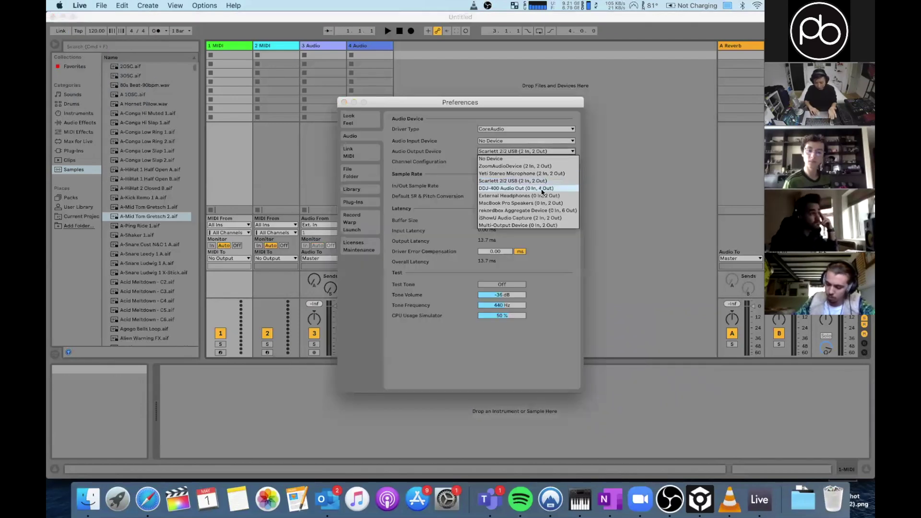
left_click(553, 151)
- Add Scarlett 2i2 USB to the multi-output device and rename it 'iShow U and Scarlett'
key("super+Tab")
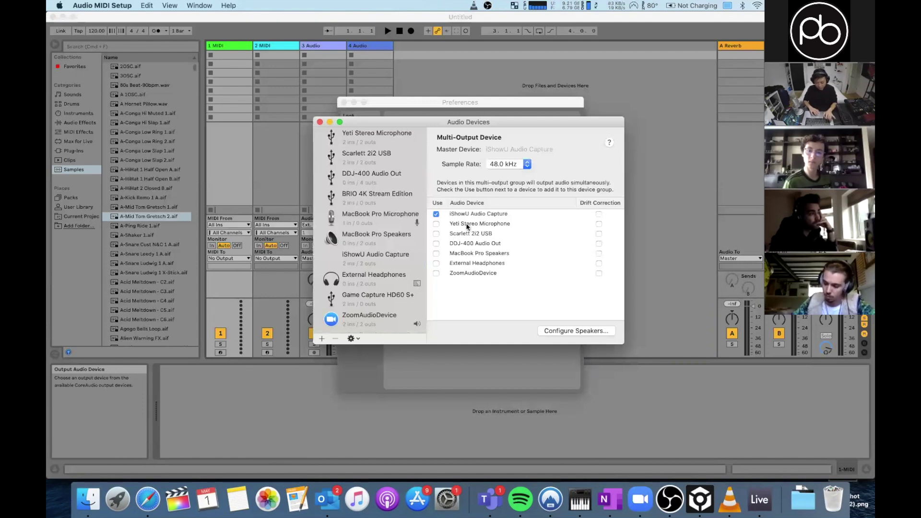
left_click(436, 234)
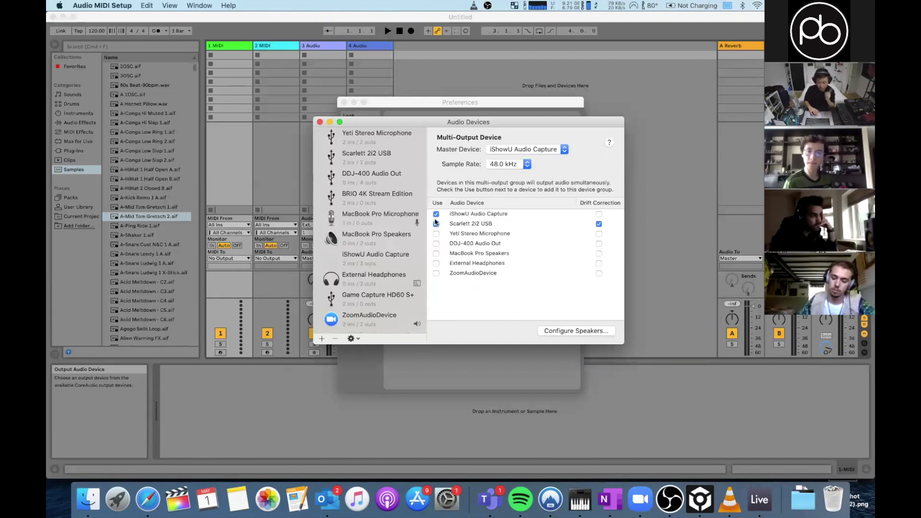
scroll(369, 316, "down", 3)
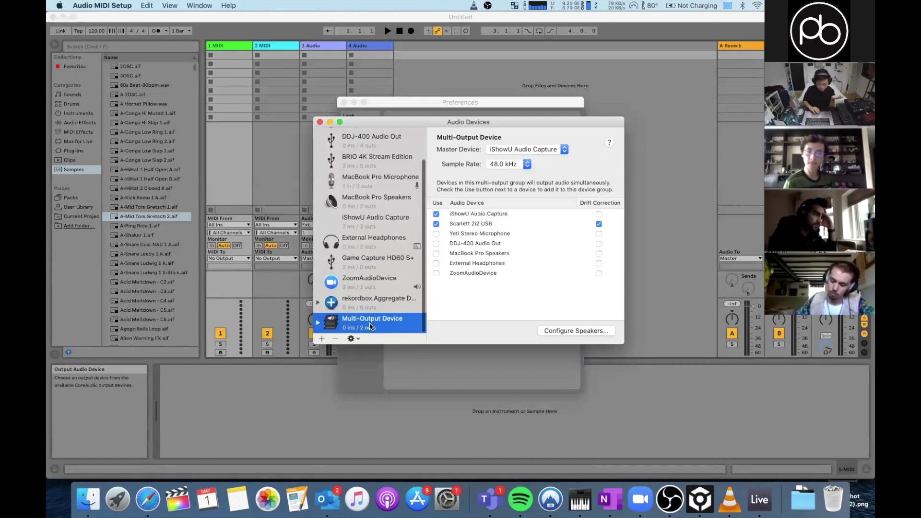
right_click(369, 326)
left_click(375, 320)
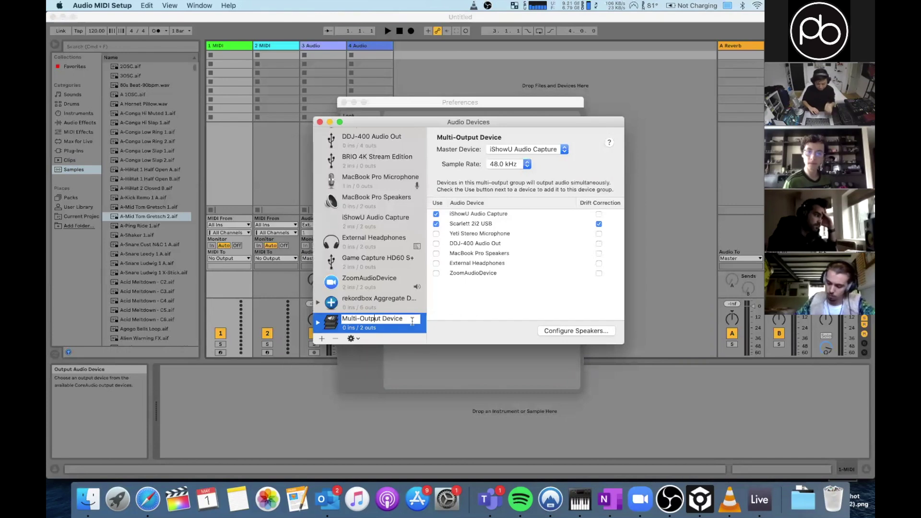
key("super+a")
key("BackSpace")
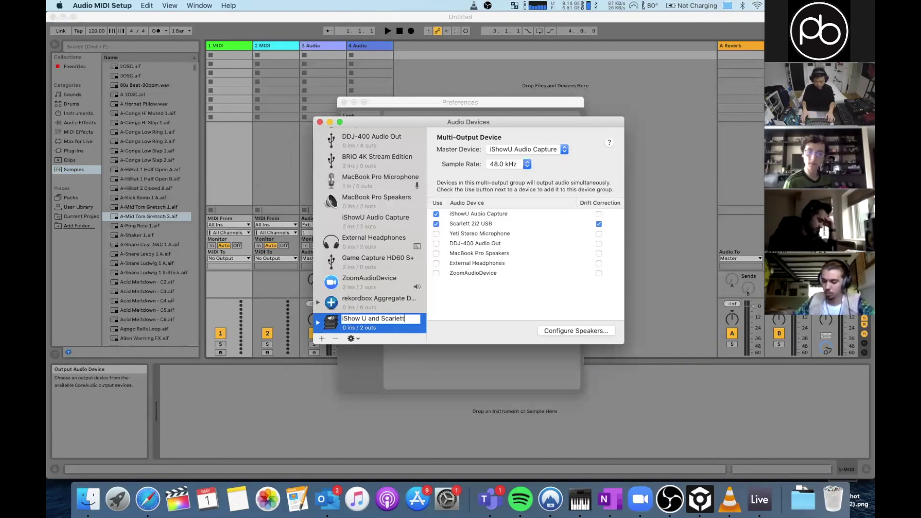
key("Return")
- Close Live's preferences, switch to Arrangement view, and drop Drumloop 002.wav on track 1 at bar 17
left_click(443, 111)
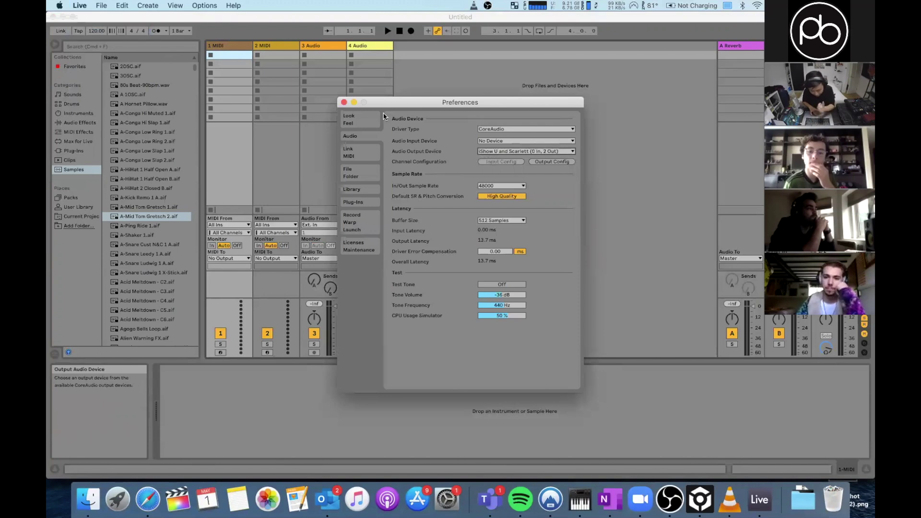
left_click(344, 103)
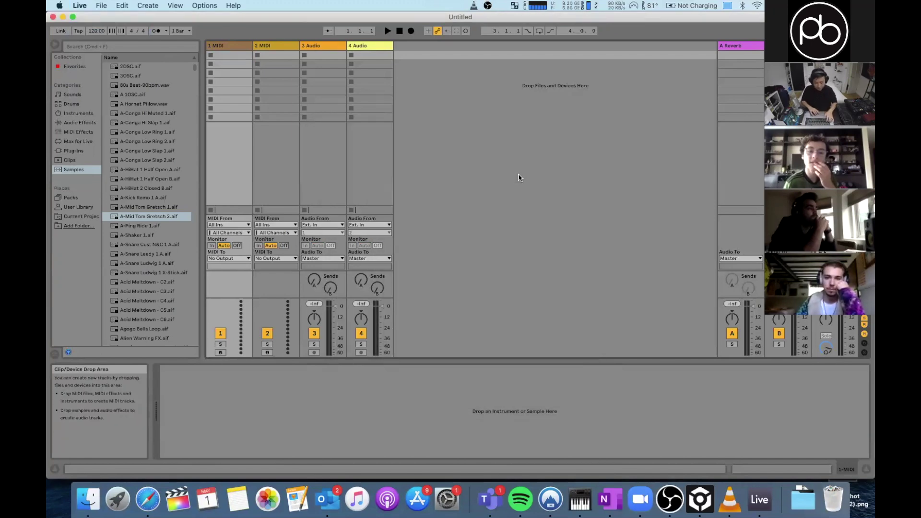
key("super+Tab")
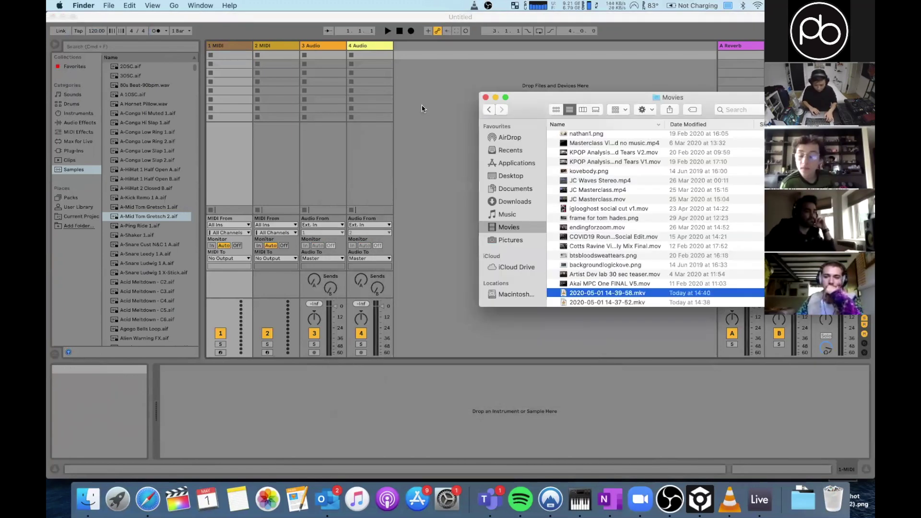
left_click(421, 104)
key("Tab")
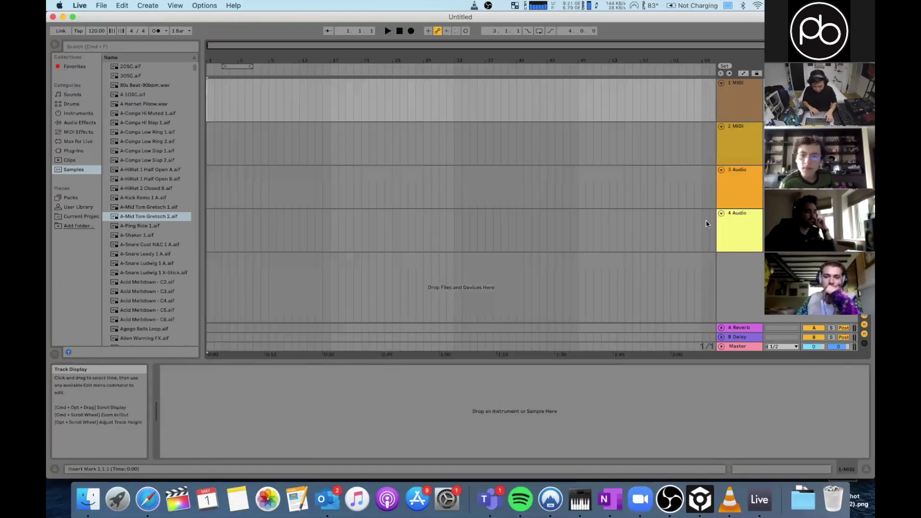
key("super+Tab")
left_click_drag(697, 151, 336, 101)
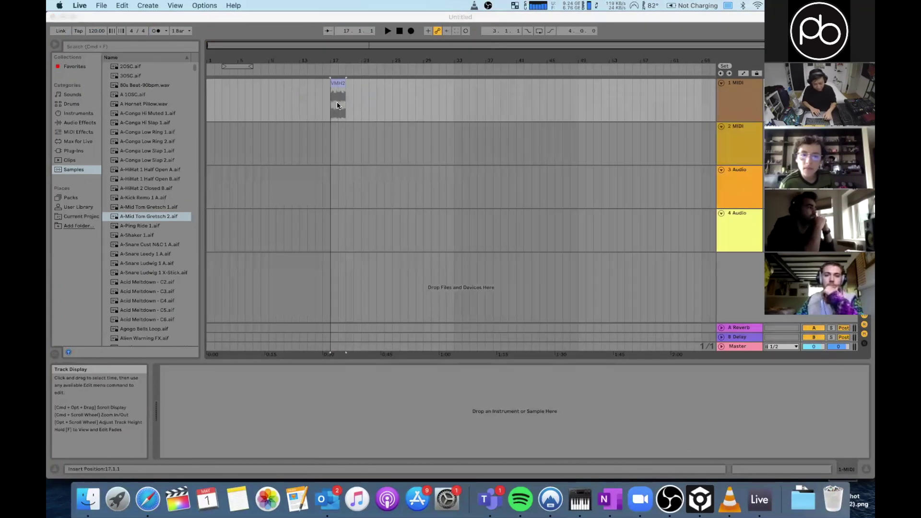
- Play the Drumloop 002 clip from bar 17 at 128 BPM
key("space")
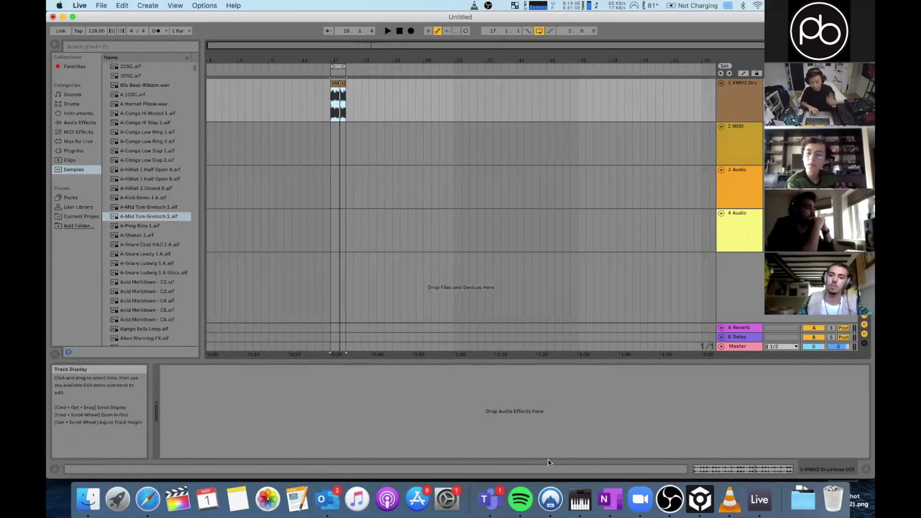
- Add an Audio Input Capture source named 'iShow U' using the iShowU Audio Capture device
left_click(669, 499)
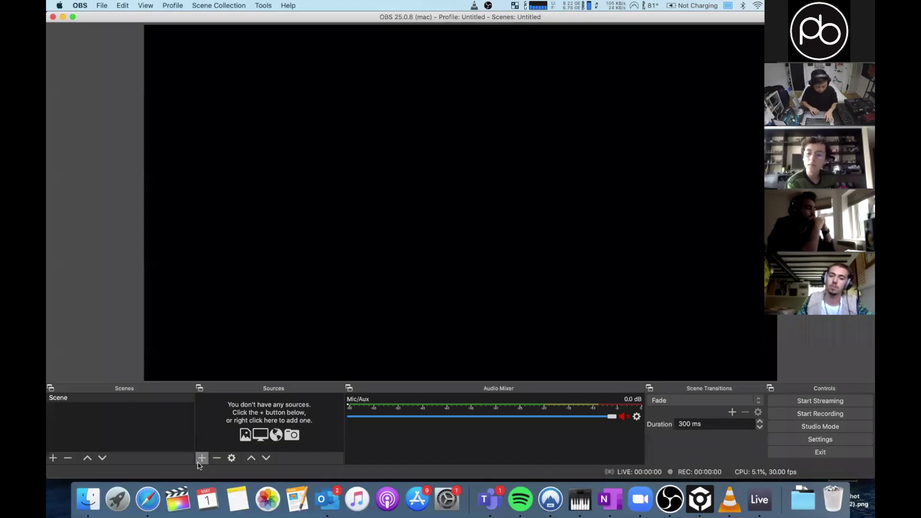
left_click(202, 458)
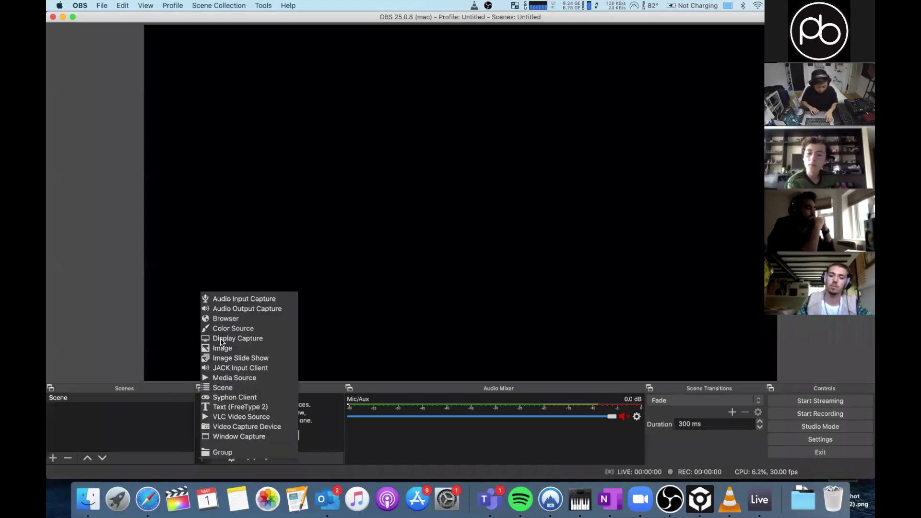
left_click(230, 299)
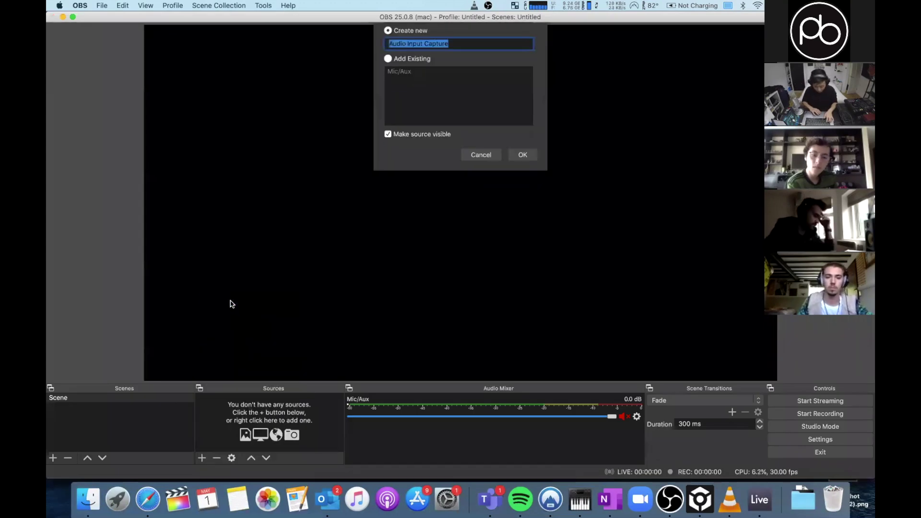
type("iShow U")
left_click(517, 159)
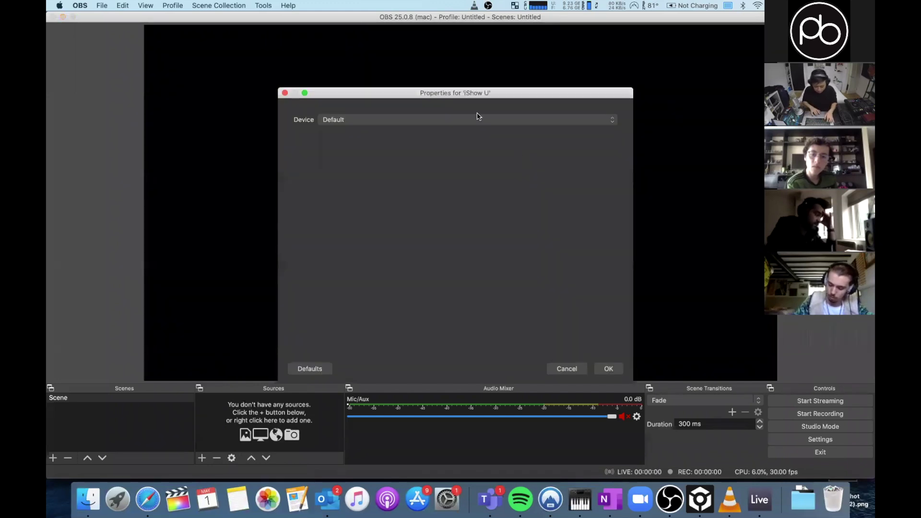
left_click(428, 121)
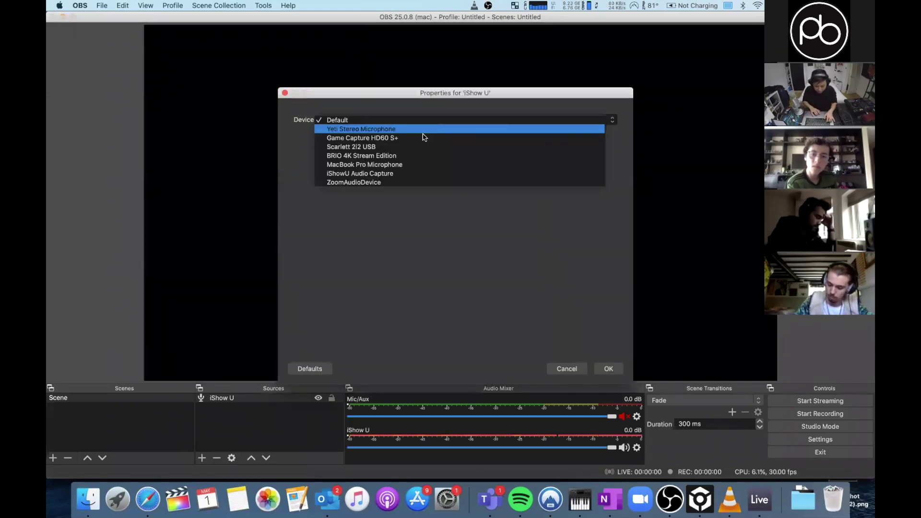
left_click(395, 178)
left_click(401, 121)
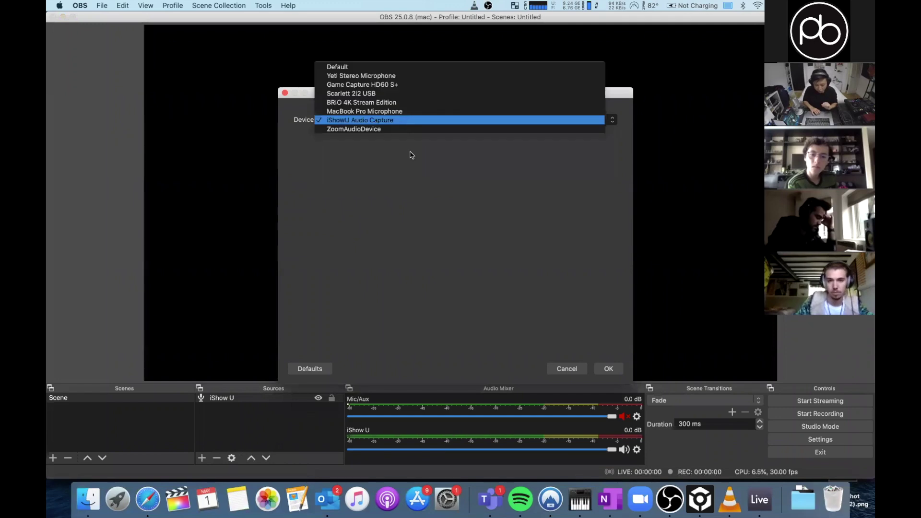
left_click(408, 171)
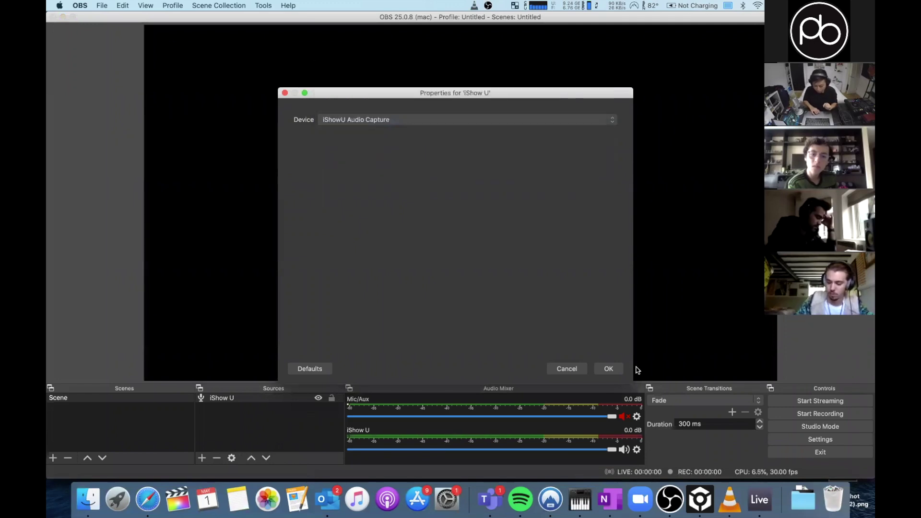
left_click(617, 370)
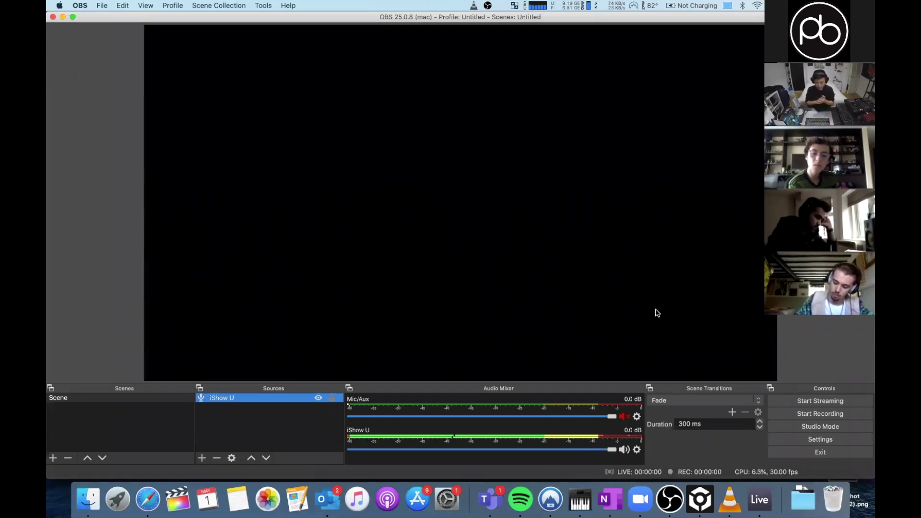
- Check the drum loop is still playing in Ableton Live, then return to OBS
key("super+Tab")
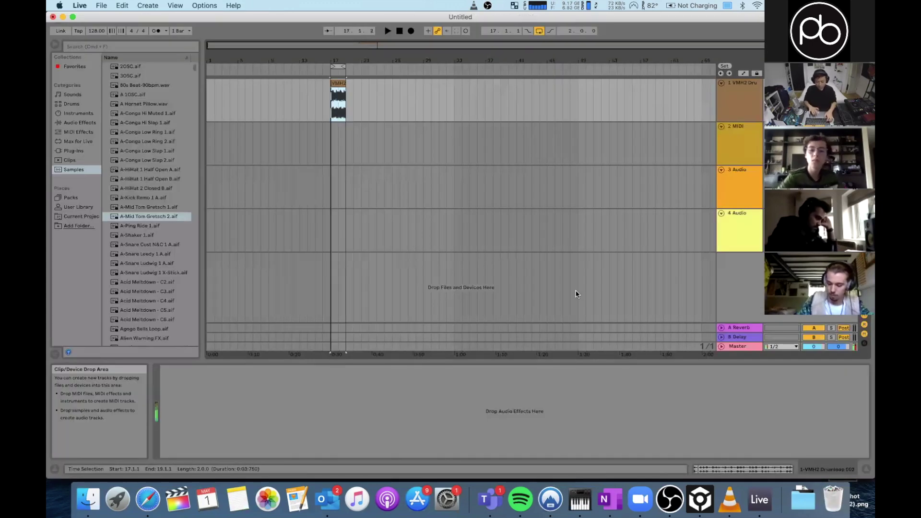
key("super+Tab")
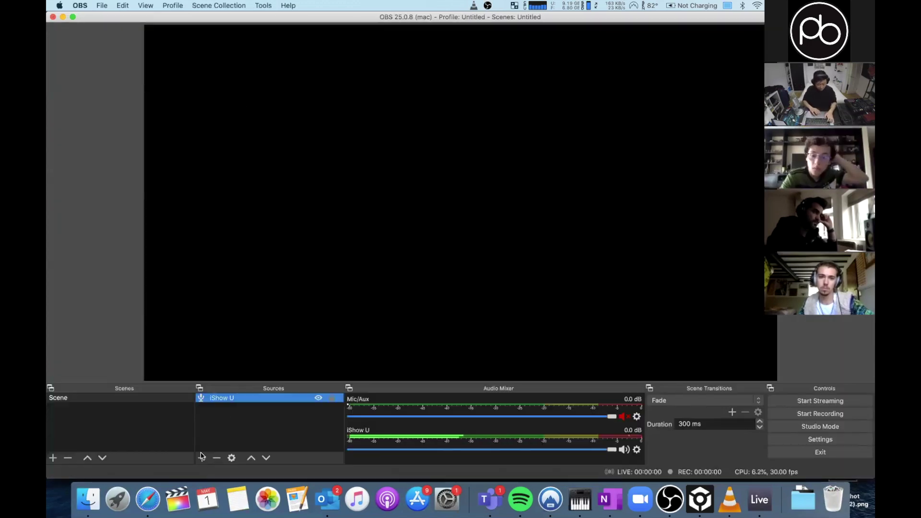
- Add a Window Capture source named 'Ableton' showing the [Live] Untitled window, then restart the drum loop
left_click(202, 456)
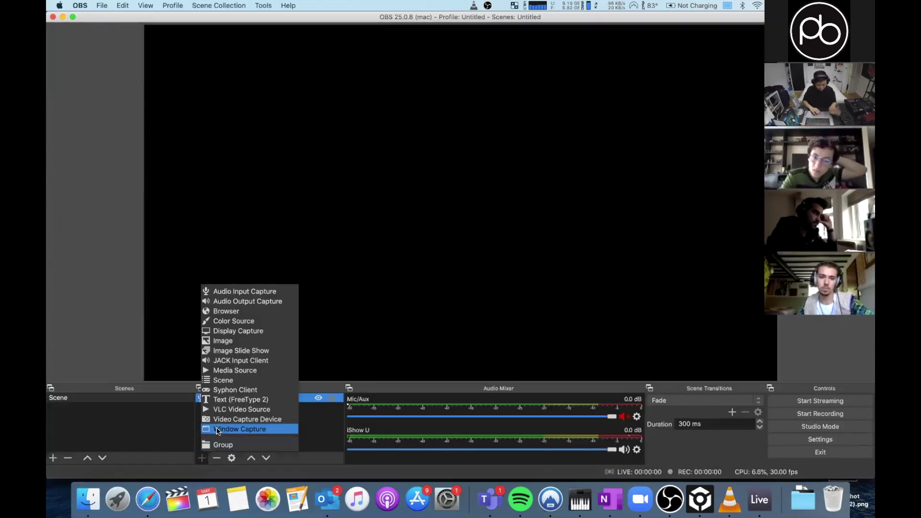
left_click(217, 430)
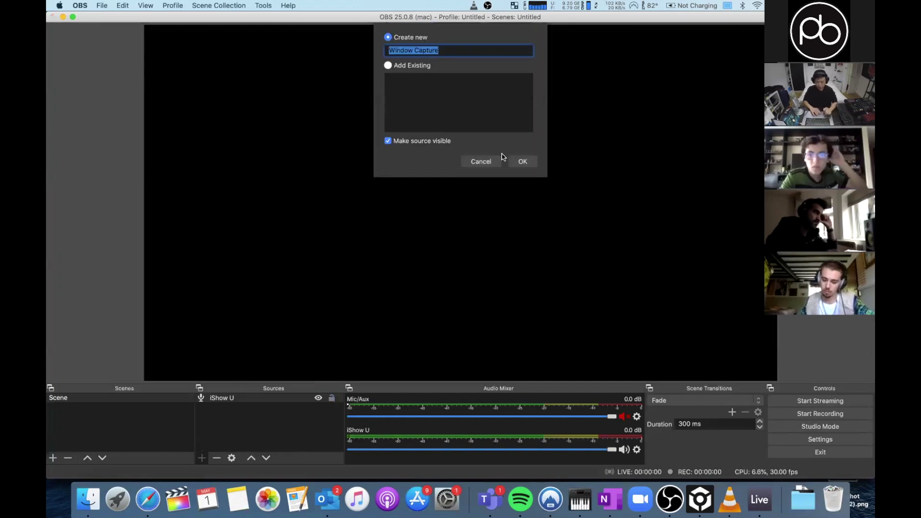
type("Abvl")
type("to")
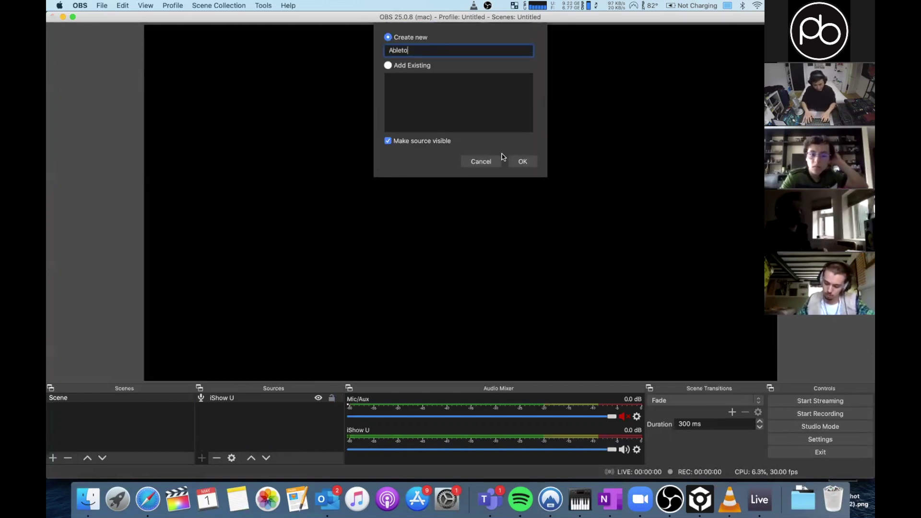
type("n")
key("Return")
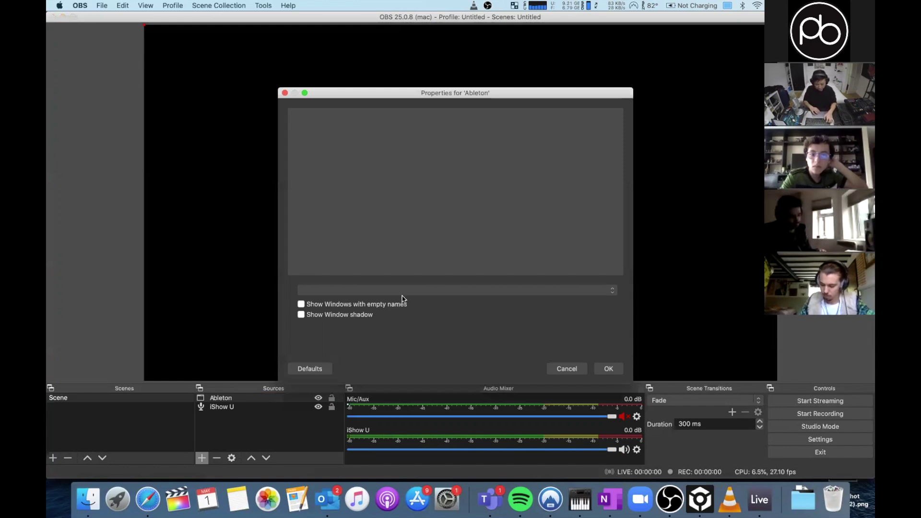
left_click(405, 291)
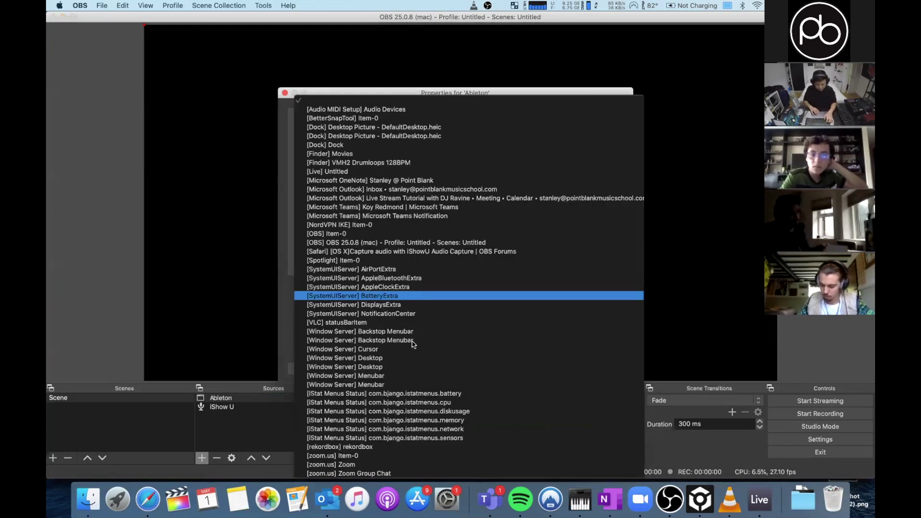
left_click(387, 175)
left_click(608, 368)
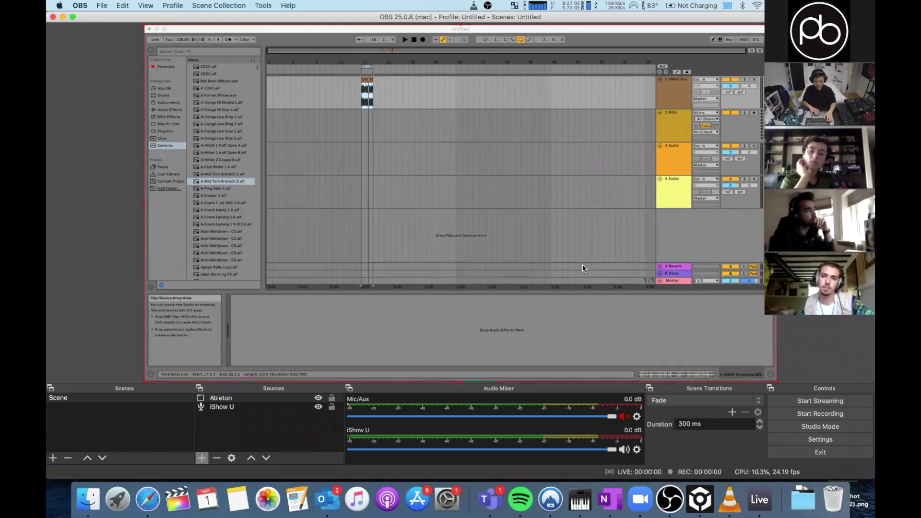
key("super+Tab")
key("space")
- Set the iShow U fader in OBS's Audio Mixer to -1.8 dB
key("super+Tab")
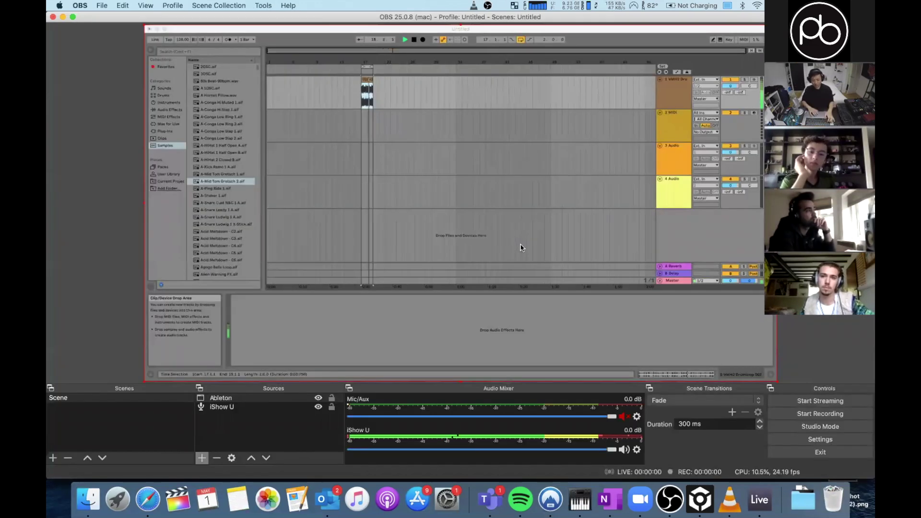
left_click(594, 449)
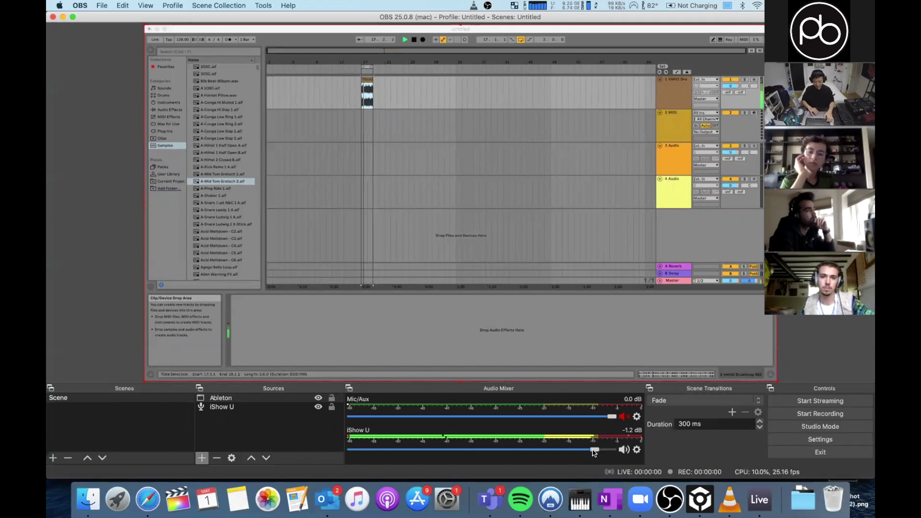
left_click_drag(594, 452, 575, 453)
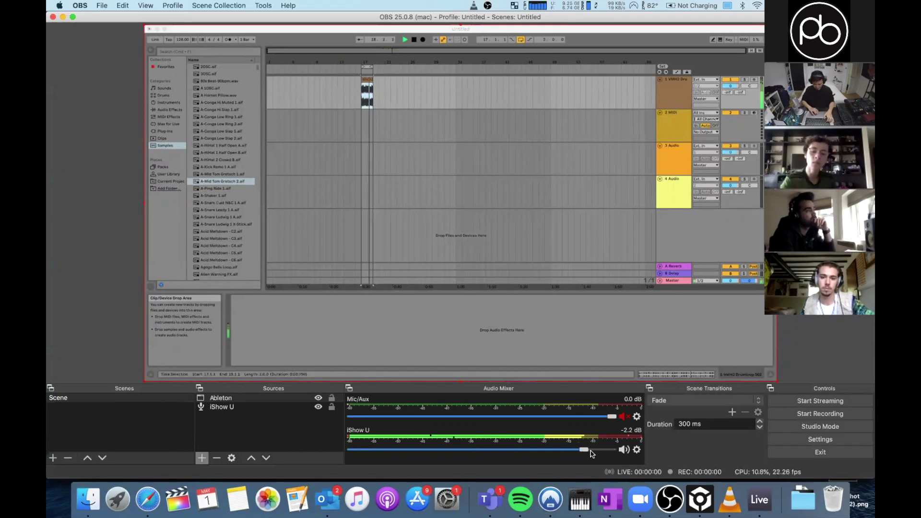
left_click(588, 451)
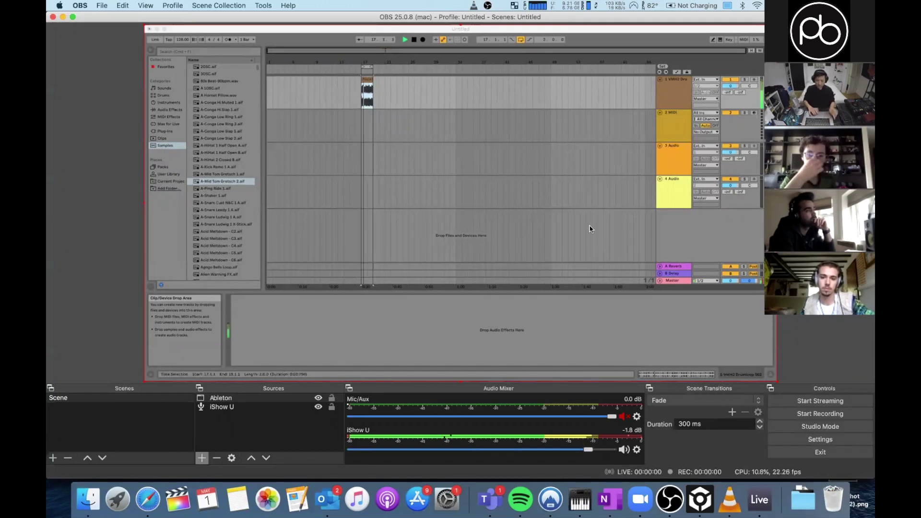
key("super+Tab")
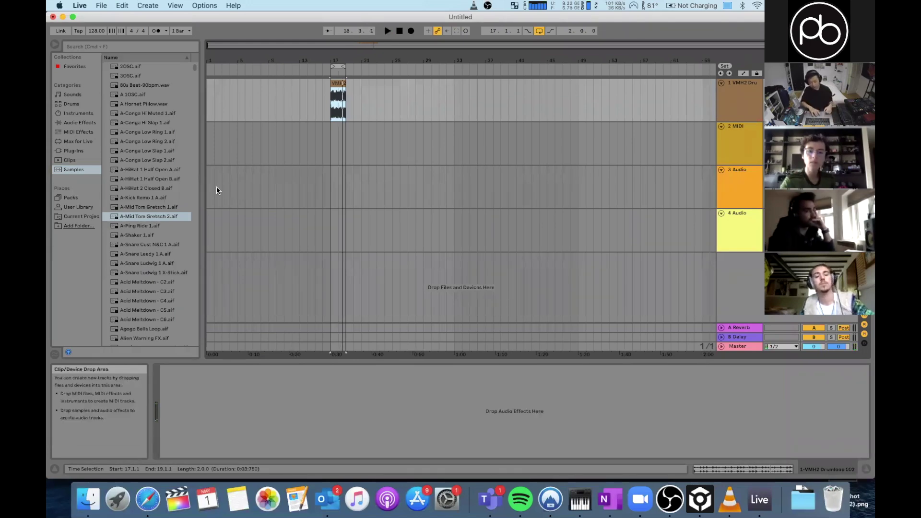
key("super+Tab")
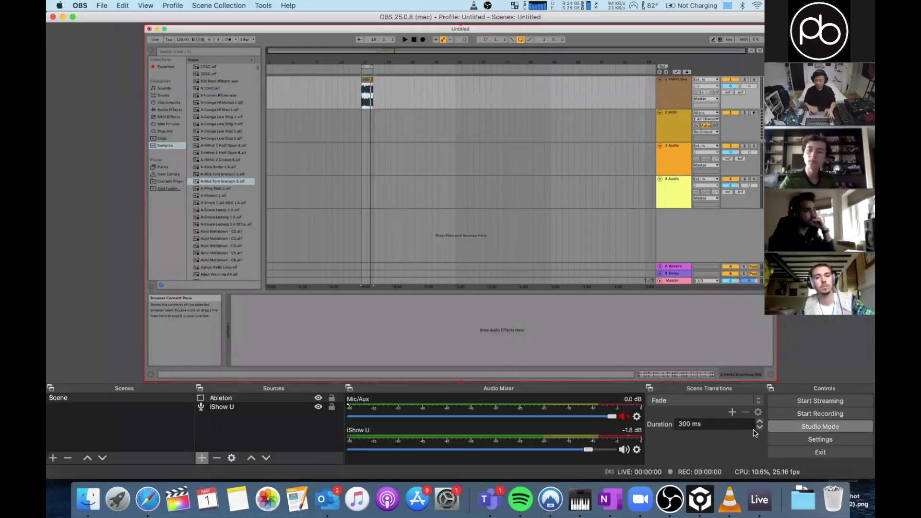